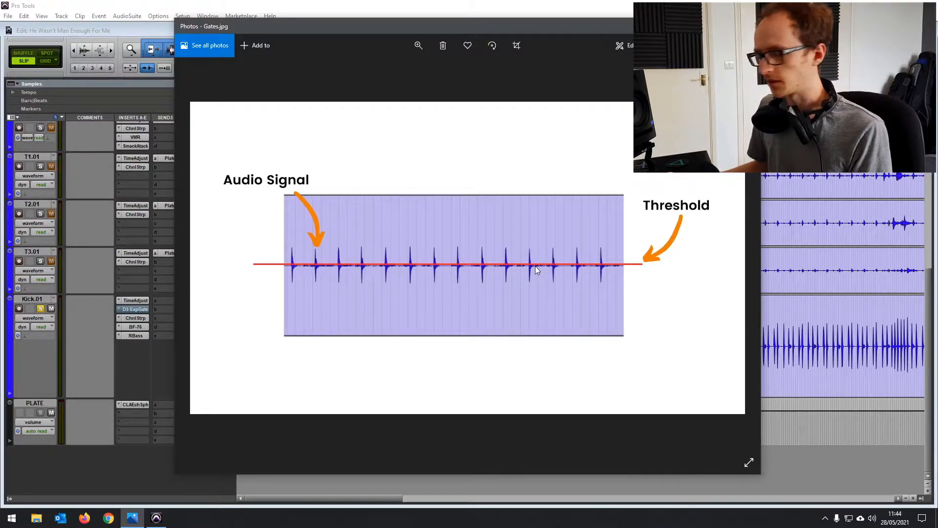
Switch to Pro Tools and take the Dyn3 Expander/Gate on the Kick.01 track out of bypass.
key("alt+Tab")
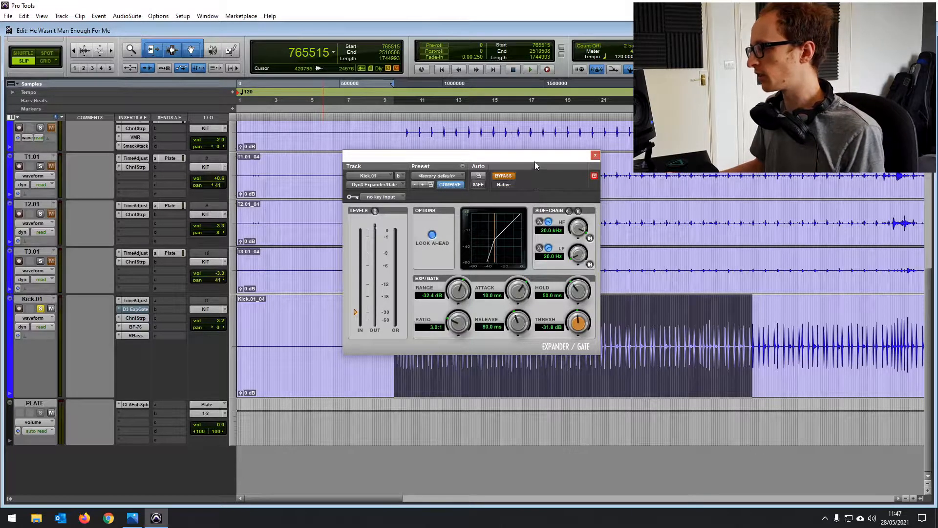
left_click_drag(535, 160, 534, 137)
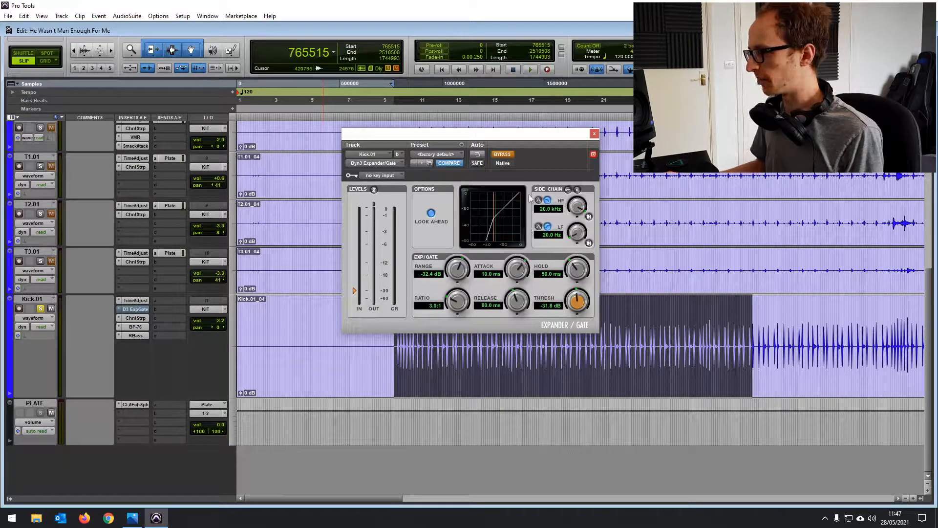
left_click(503, 154)
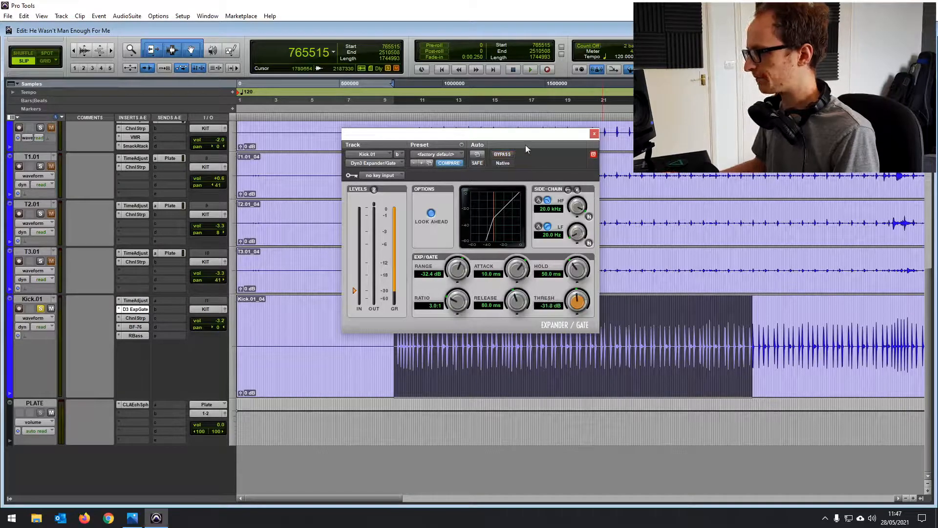
left_click_drag(525, 137, 512, 122)
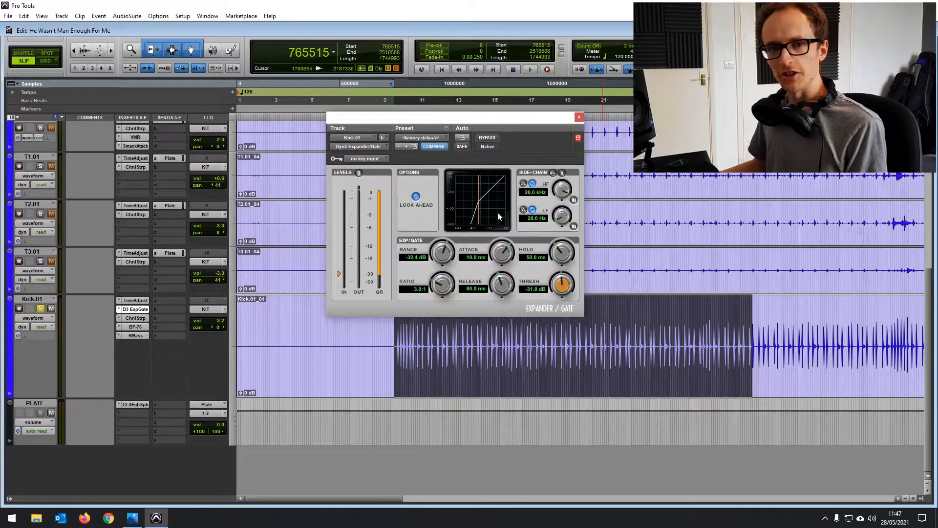
left_click(132, 518)
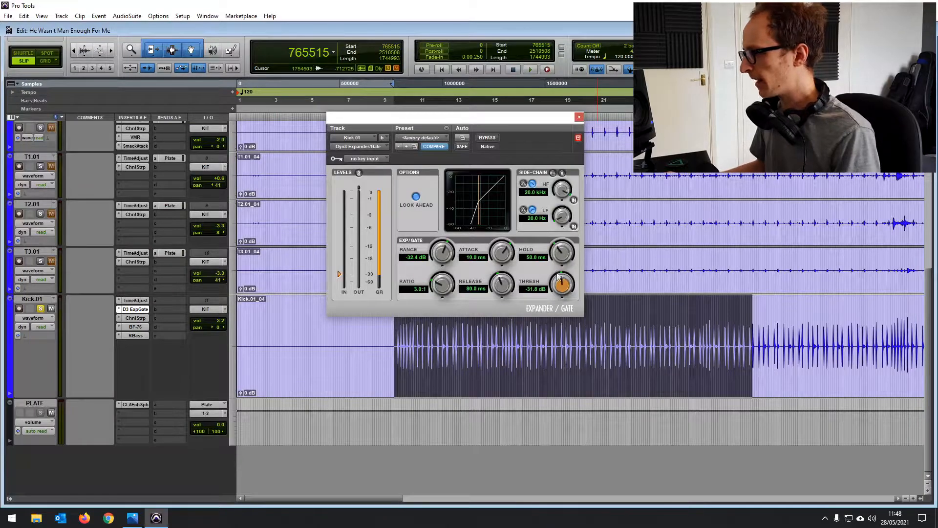
Play the kick selection while trying gate thresholds of -29.7 dB and -10.6 dB, finishing with a lower threshold.
left_click_drag(562, 285, 500, 219)
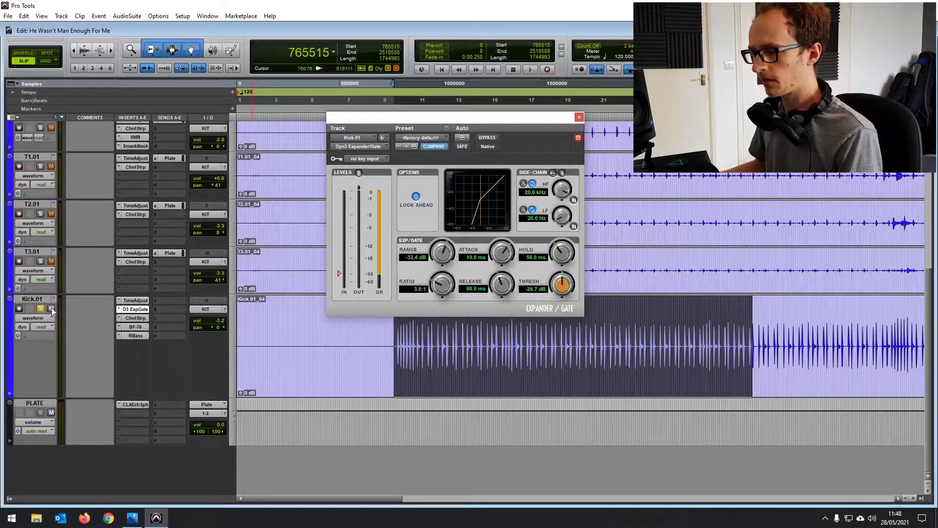
key("space")
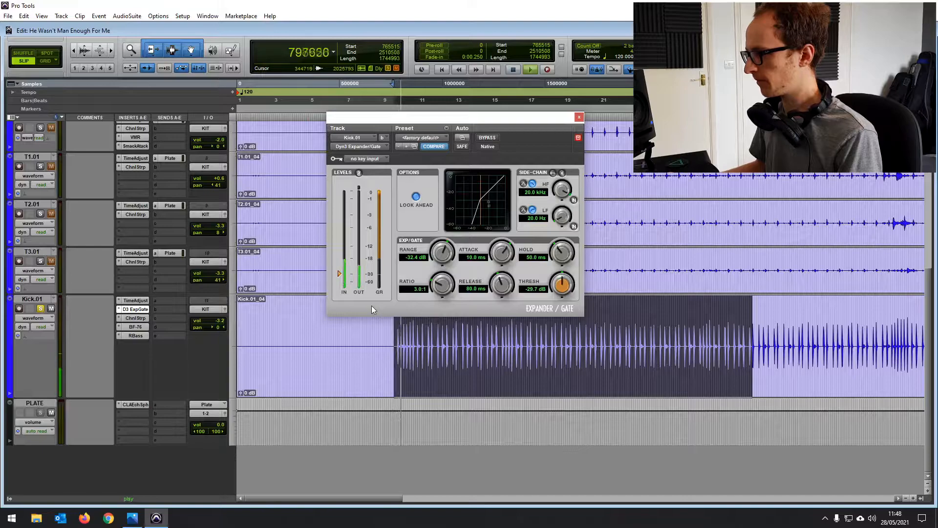
left_click_drag(562, 289, 582, 256)
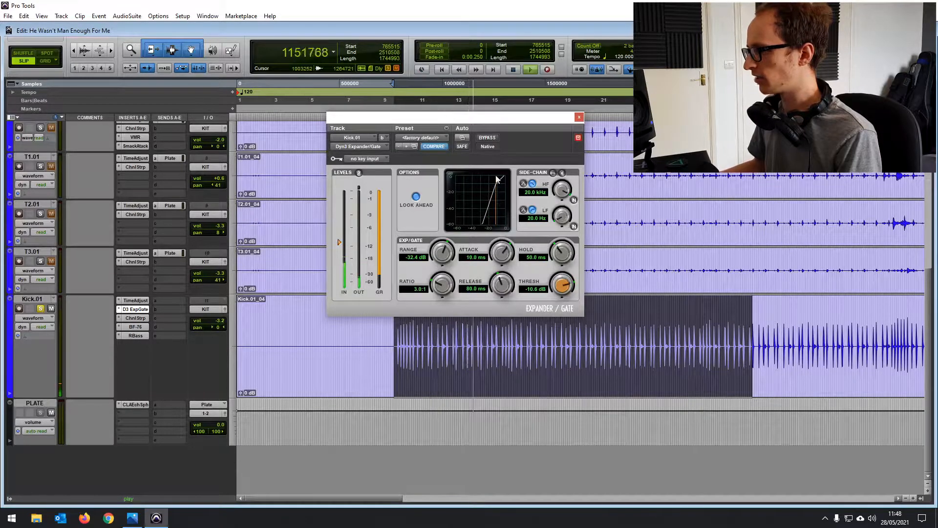
left_click_drag(563, 286, 494, 405)
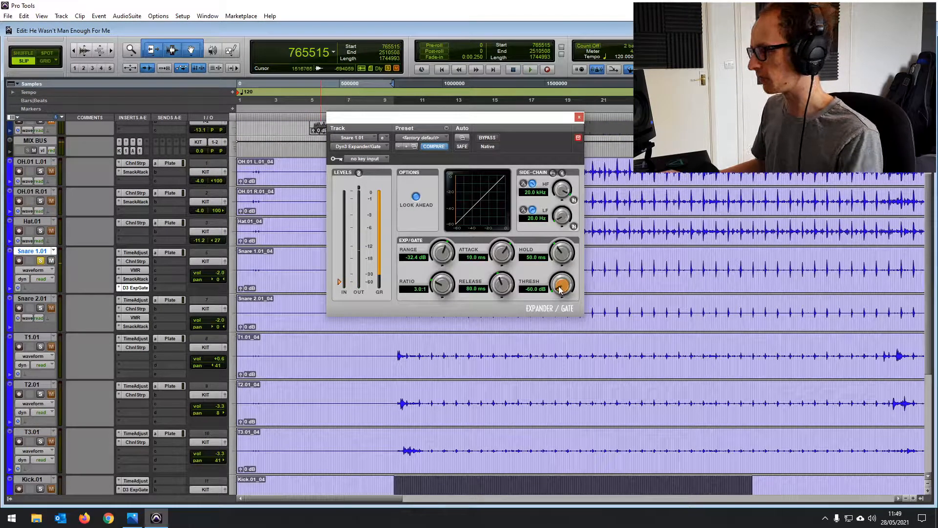
Play the snare, set the Expander/Gate threshold on Snare 1.01 to -39.6 dB, and try ratios of 1.3:1 and 100:1.
key("space")
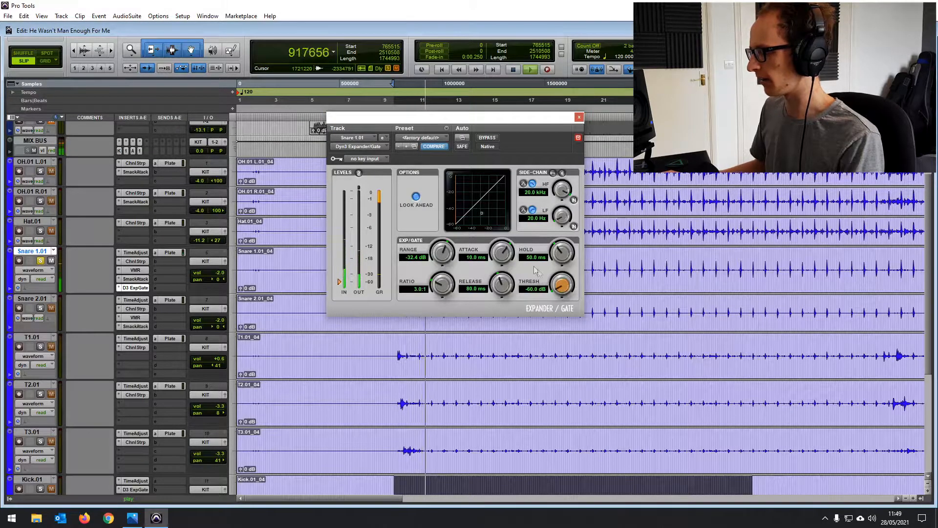
left_click_drag(562, 288, 576, 240)
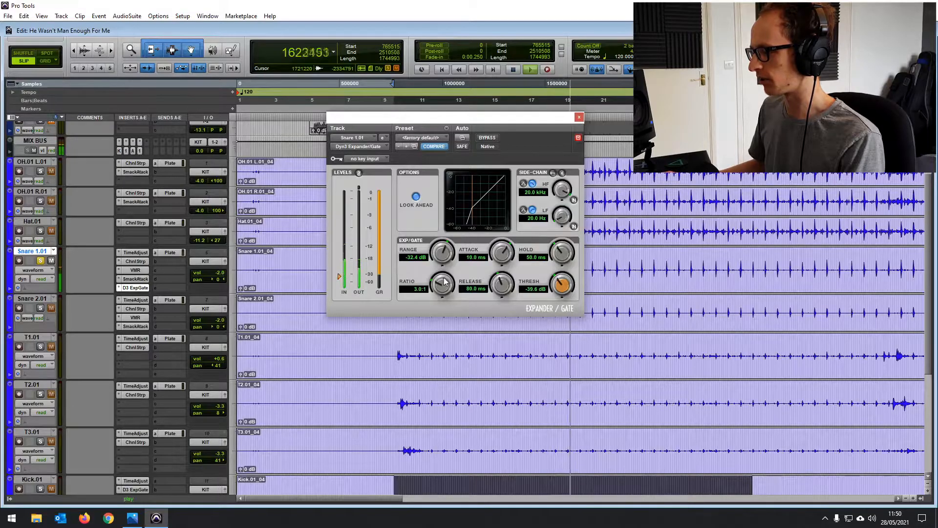
left_click_drag(441, 290, 434, 326)
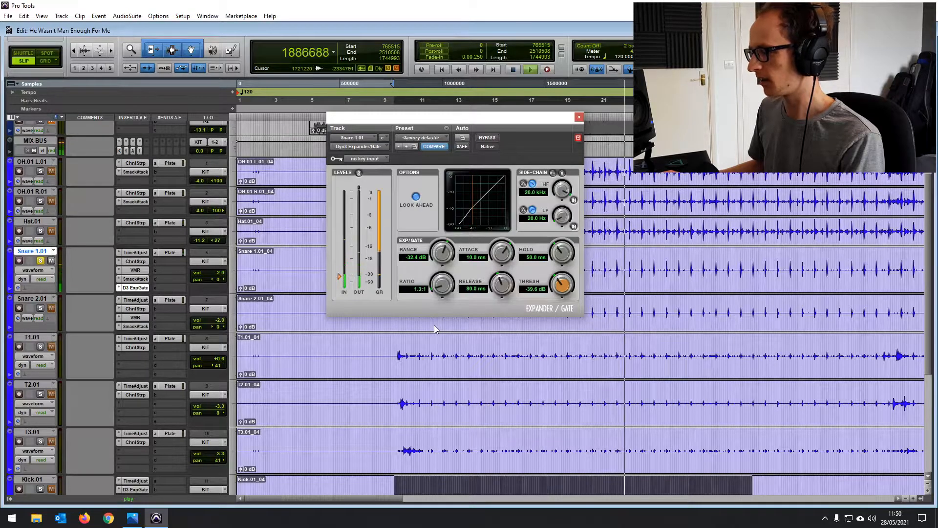
left_click_drag(438, 292, 468, 173)
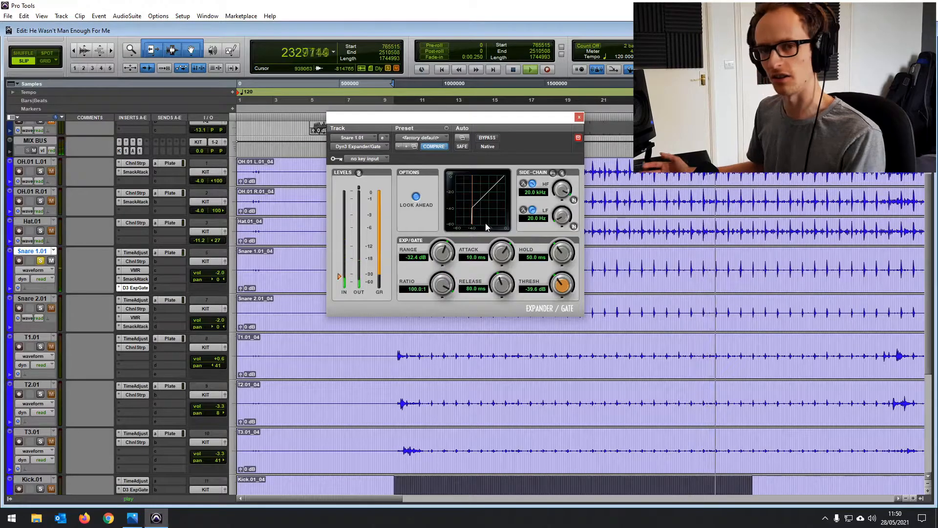
Stop playback, set the Snare 1.01 gate's ratio to 4.1:1 and increase its hold time.
key("space")
left_click_drag(441, 286, 432, 341)
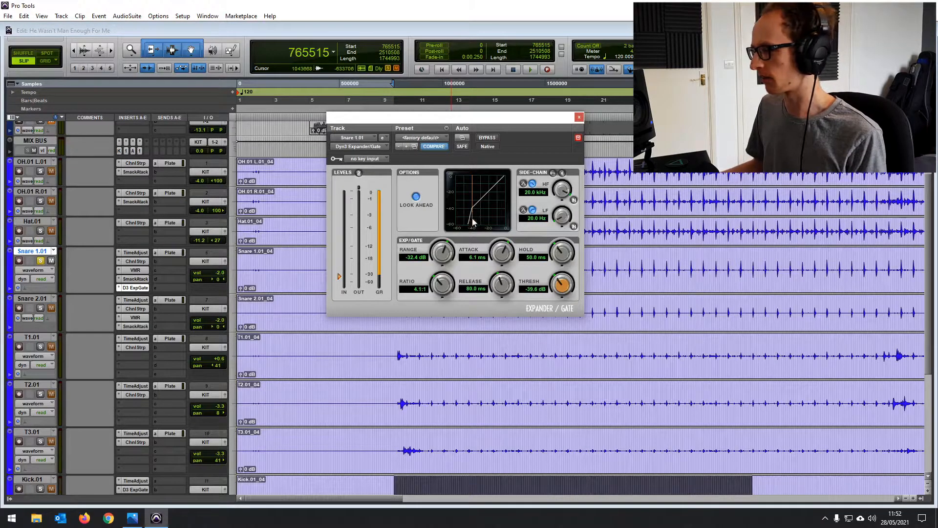
left_click_drag(557, 257, 573, 225)
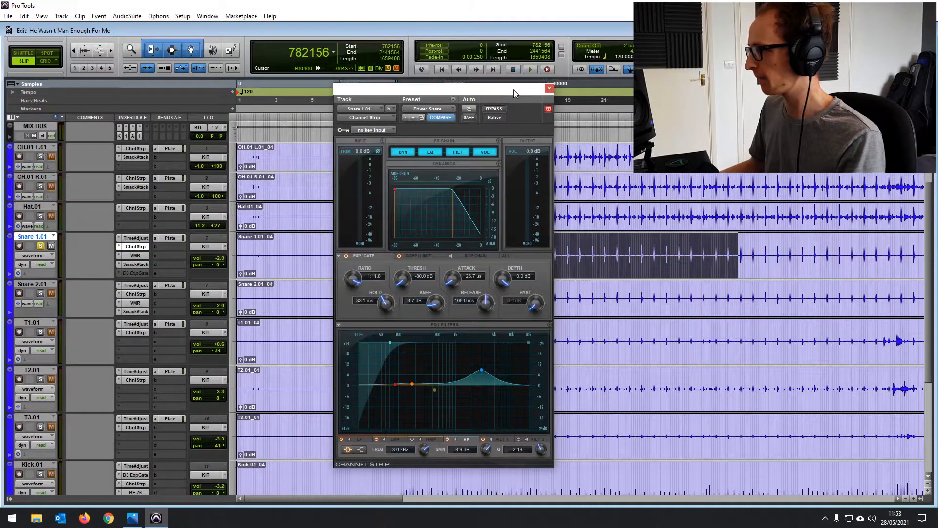
Select the Snare 1.01 passage from sample 815440 to 2736359 and play it with Loop playback enabled.
left_click_drag(516, 97, 497, 66)
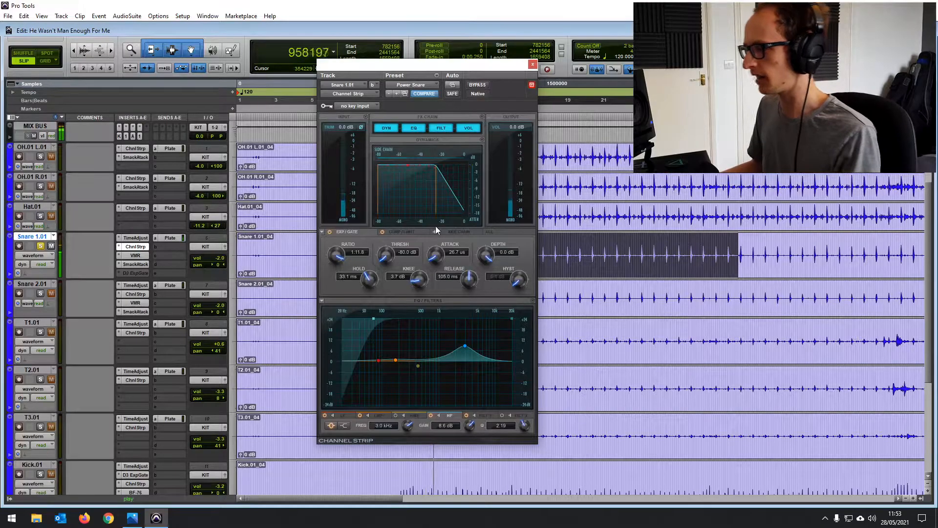
key("space")
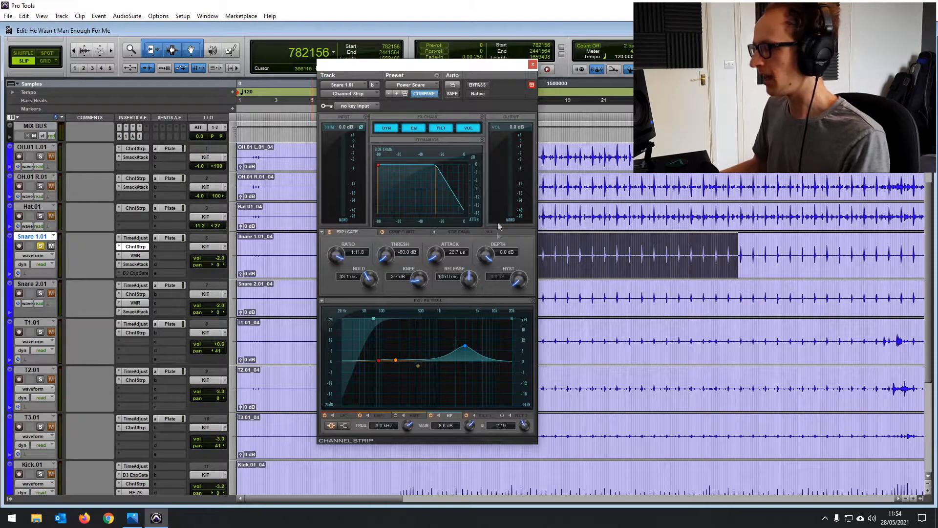
left_click_drag(477, 66, 329, 45)
left_click(409, 257)
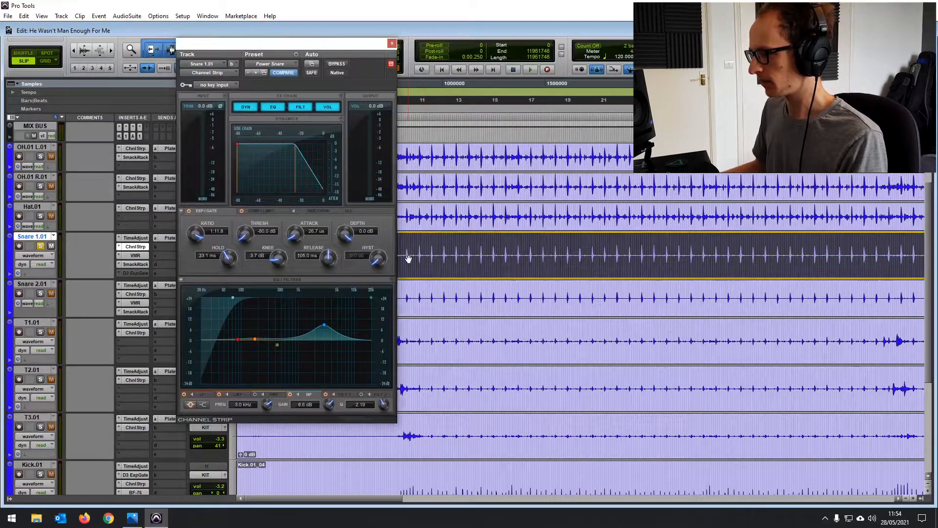
left_click_drag(404, 250, 798, 249)
right_click(533, 72)
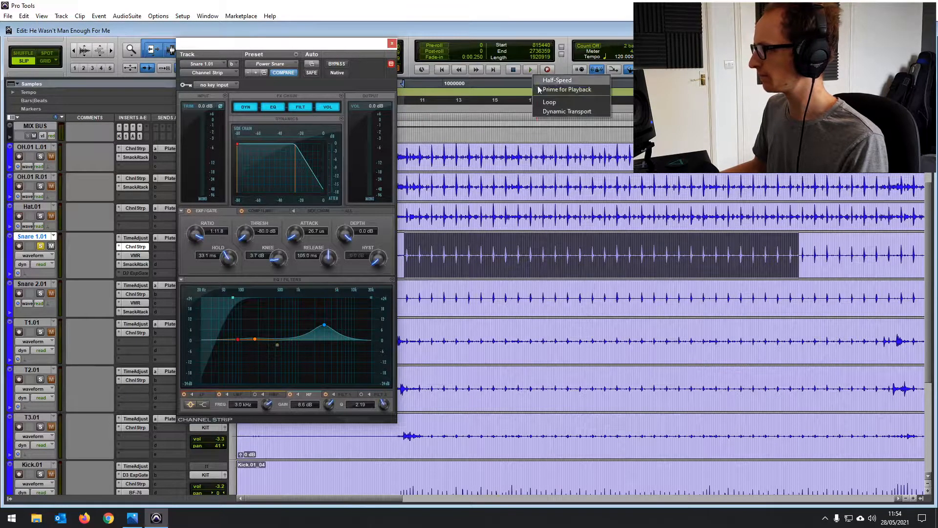
left_click(545, 101)
key("space")
Set the snare Channel Strip gate to threshold -48.6 dB, ratio 1:2.7 and depth -22.9 dB, and compare it off and on.
left_click_drag(347, 47, 510, 61)
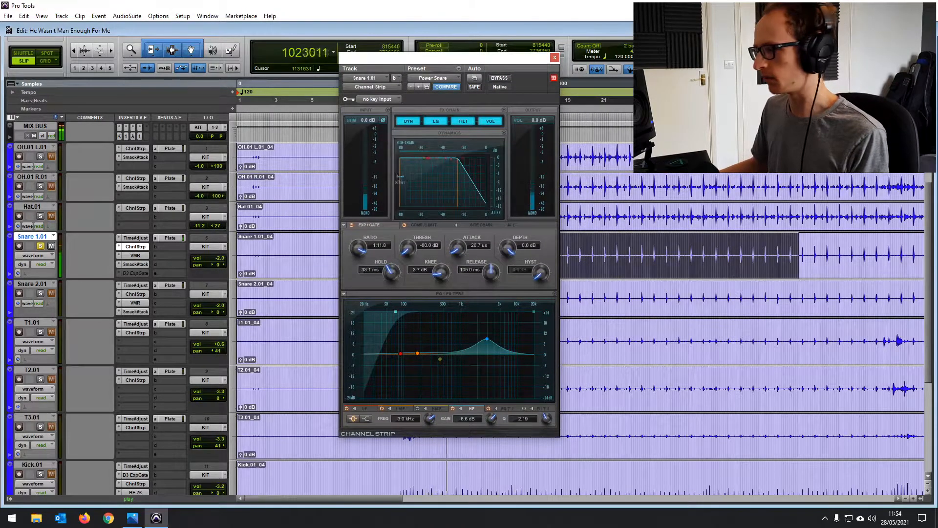
left_click_drag(400, 179, 435, 179)
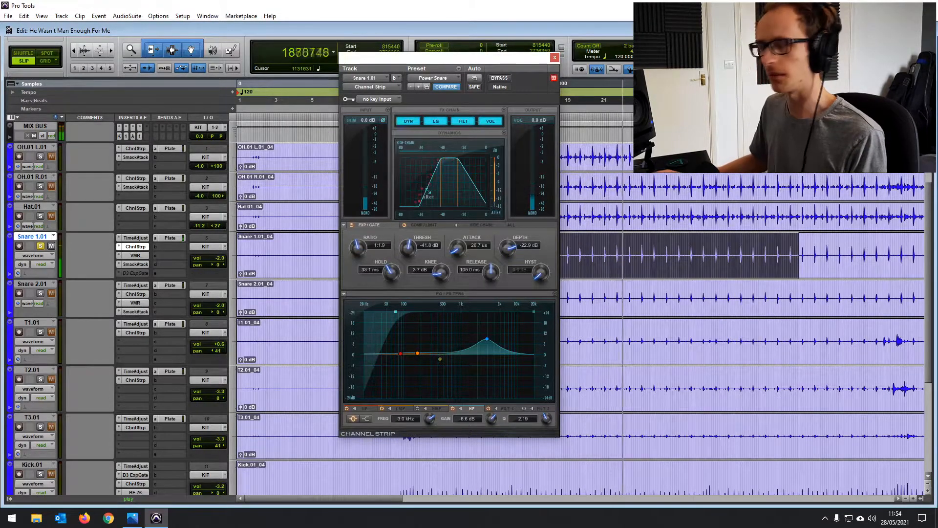
mouse_move(427, 189)
left_mouse_down()
mouse_move(443, 197)
mouse_move(435, 188)
left_mouse_up()
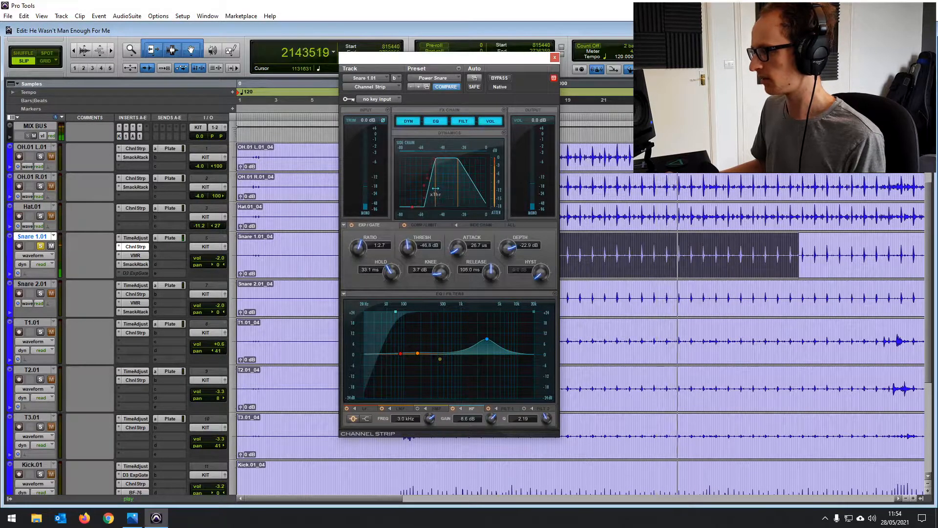
left_click_drag(435, 188, 433, 188)
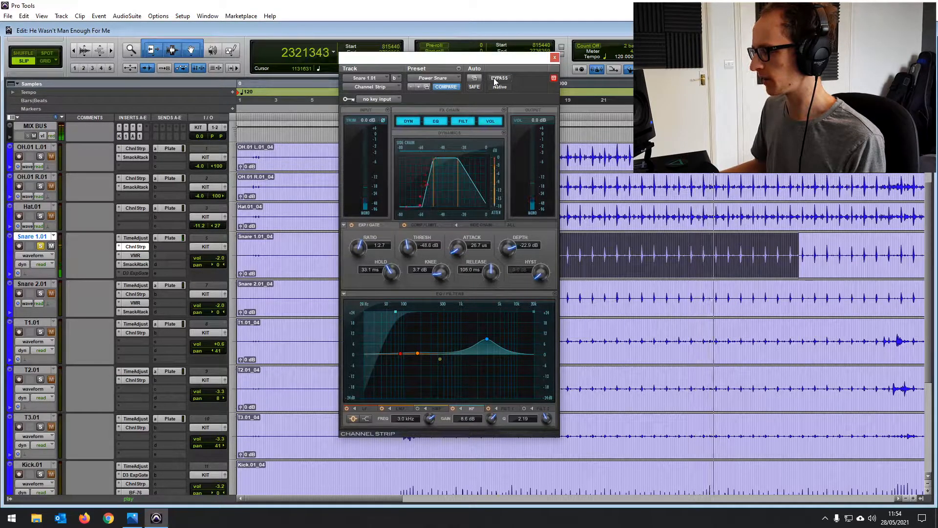
left_click(352, 225)
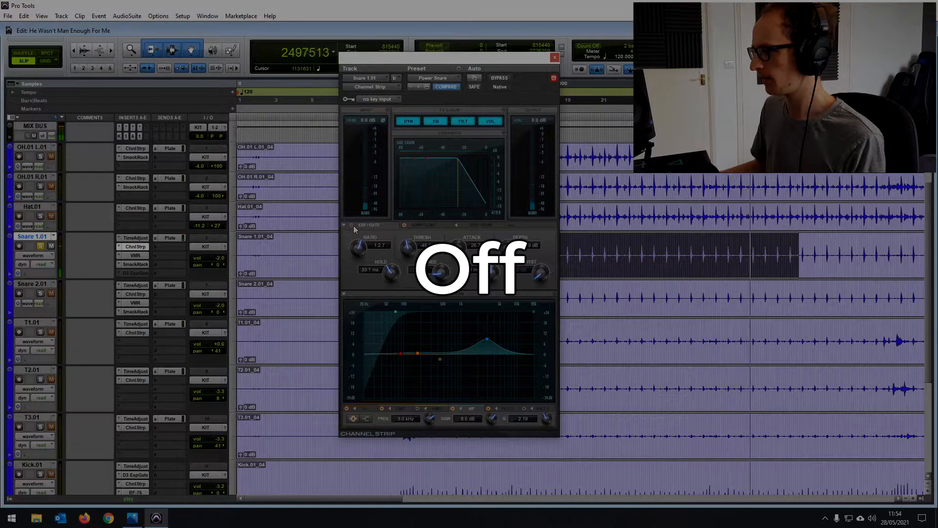
left_click(353, 225)
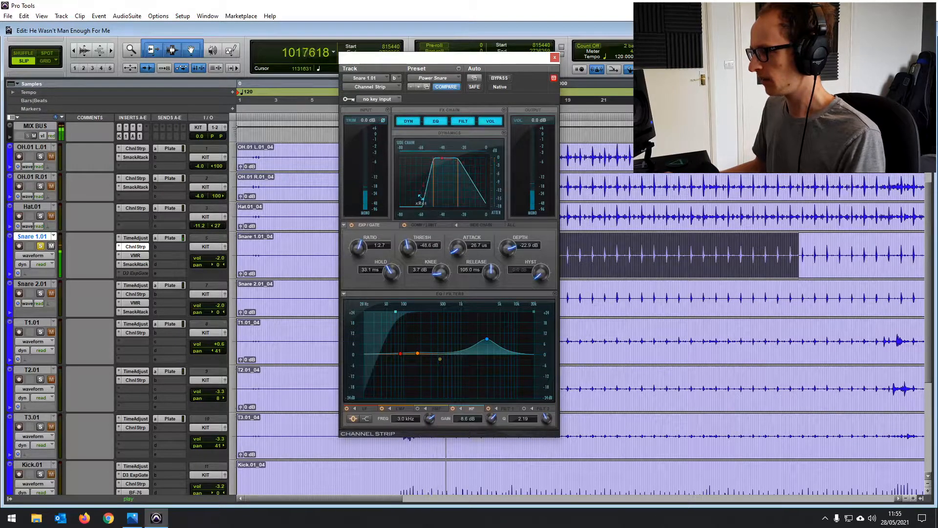
Adjust the snare Channel Strip gate's knee to 2.7 dB, attack to 53.2 µs and release to 9.6 ms.
left_click(440, 275, "alt")
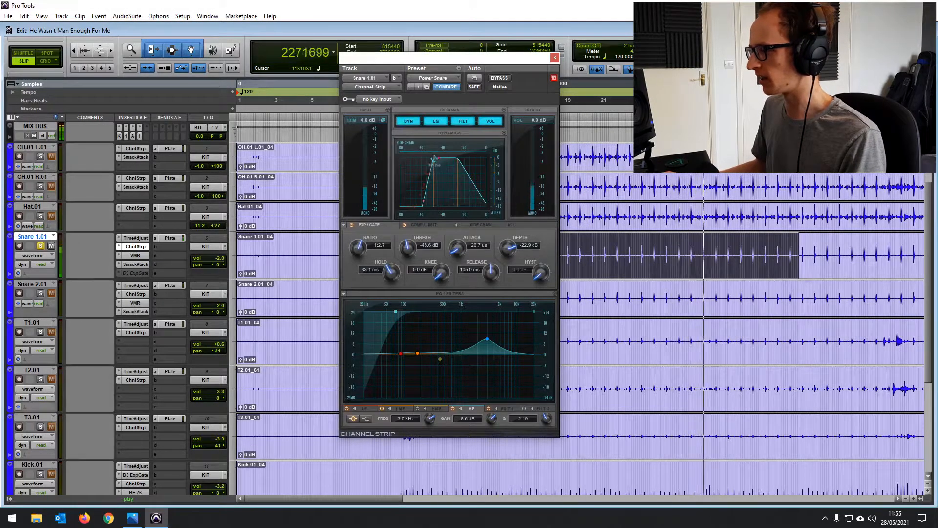
left_click_drag(434, 159, 490, 266)
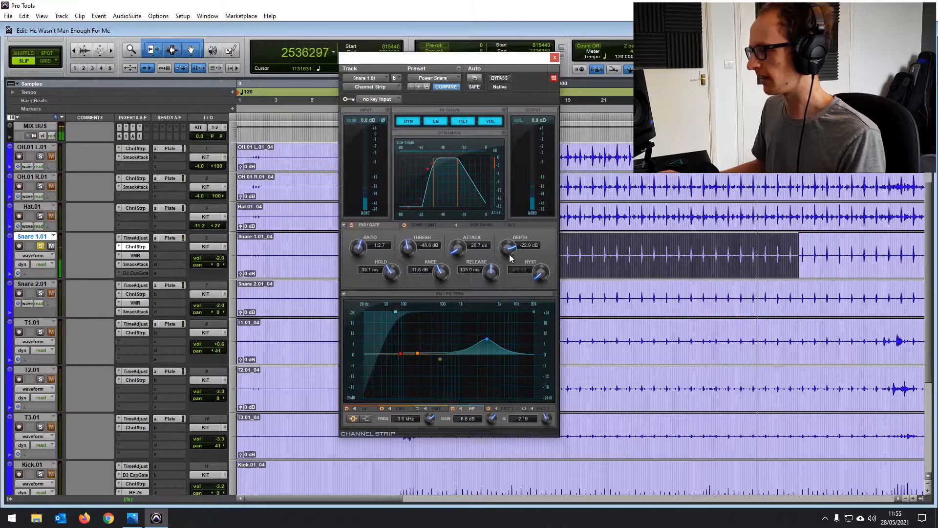
left_click_drag(451, 271, 458, 245)
left_click_drag(493, 274, 479, 295)
Try a gate ratio of 1:7.8 on the snare, settle on 1:2.4, and compare the gate off and on.
left_click_drag(358, 246, 363, 213)
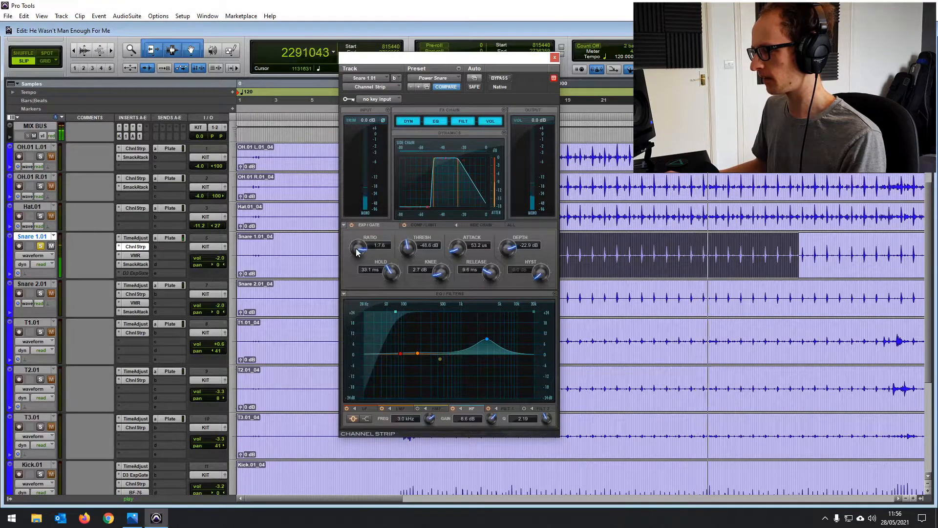
mouse_move(353, 253)
left_mouse_down()
mouse_move(344, 311)
mouse_move(353, 272)
left_mouse_up()
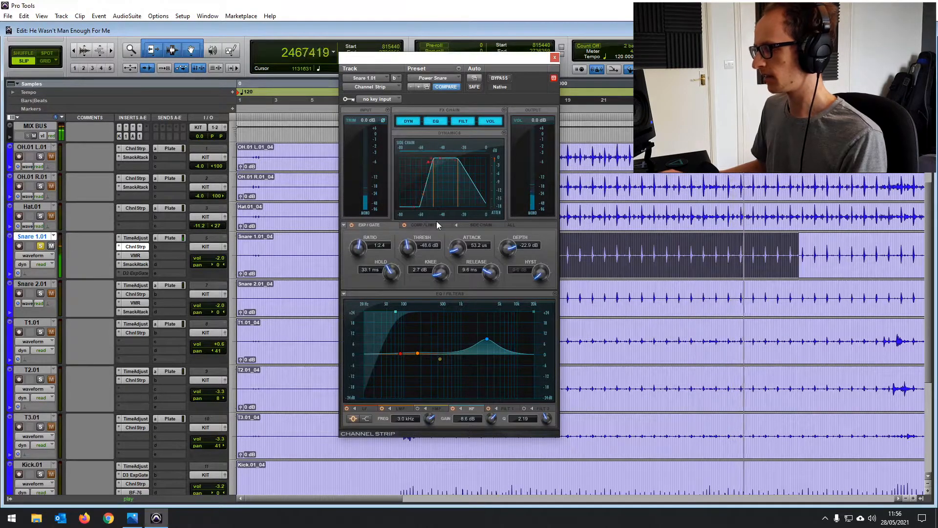
left_click(351, 225)
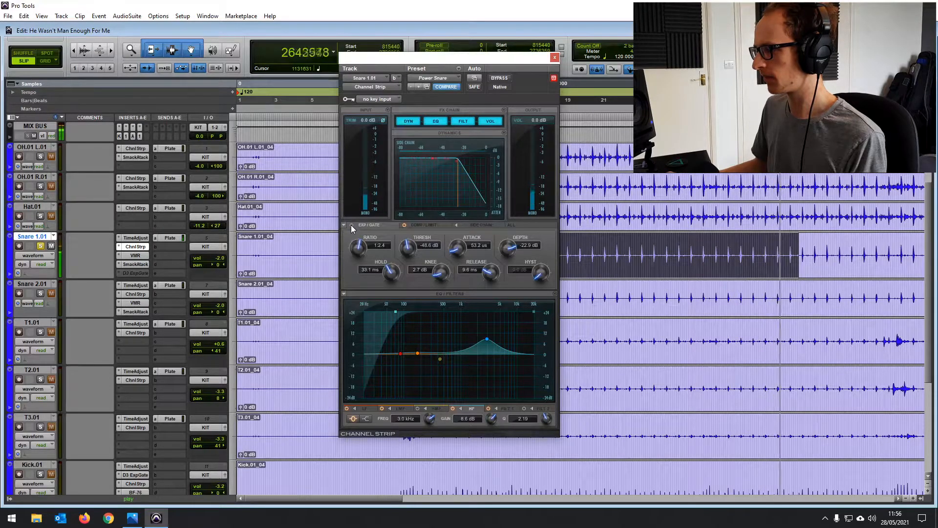
left_click(352, 225)
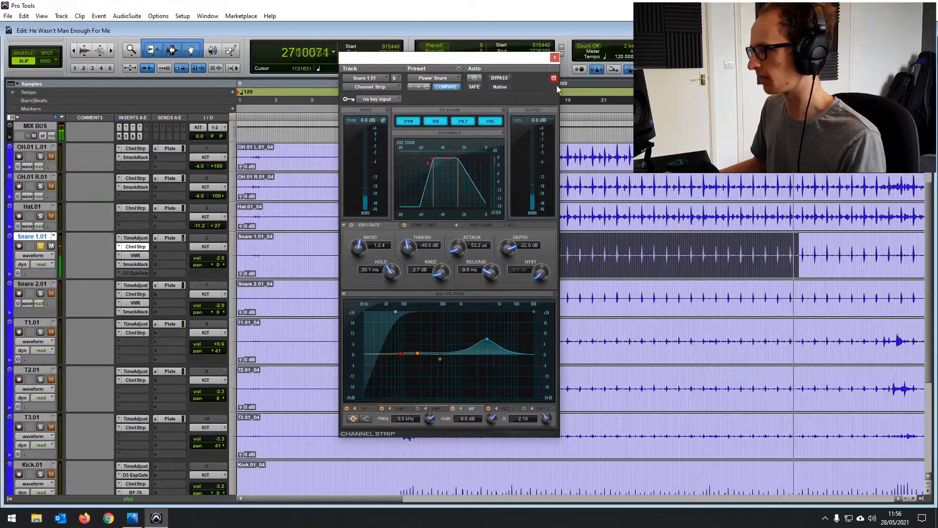
Close the snare's Channel Strip, stop playback and select the Snare 1.01 passage from sample 817817 to 2025524.
left_click(555, 57)
key("space")
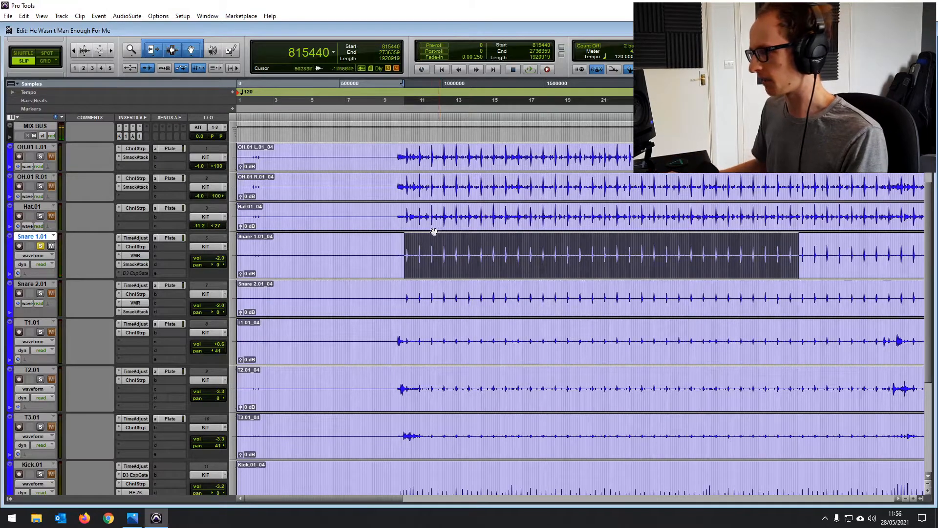
left_click(408, 240)
left_click_drag(405, 241, 653, 249)
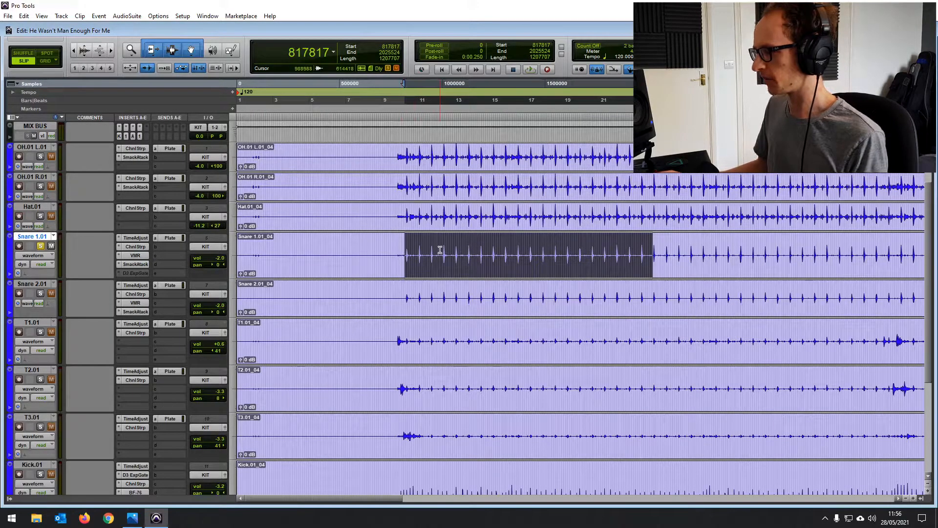
scroll(429, 342, "down", 5)
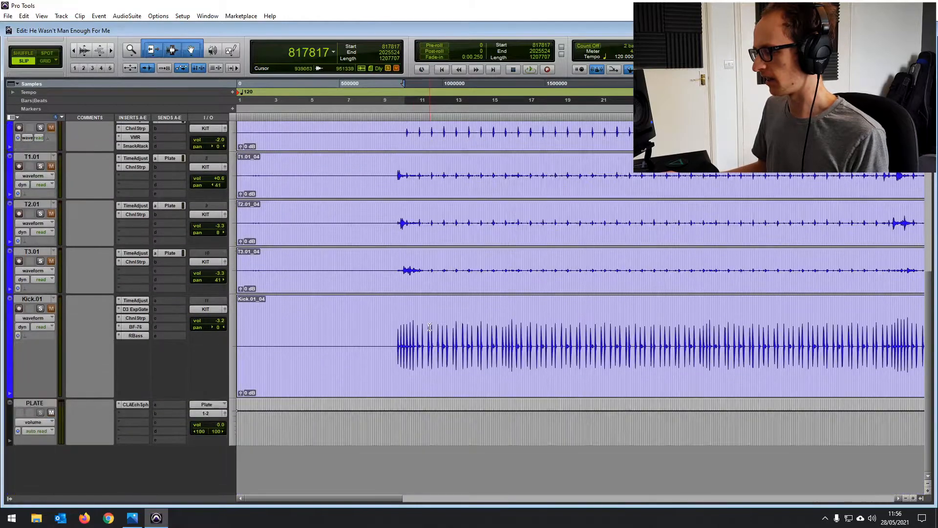
scroll(429, 326, "up", 5)
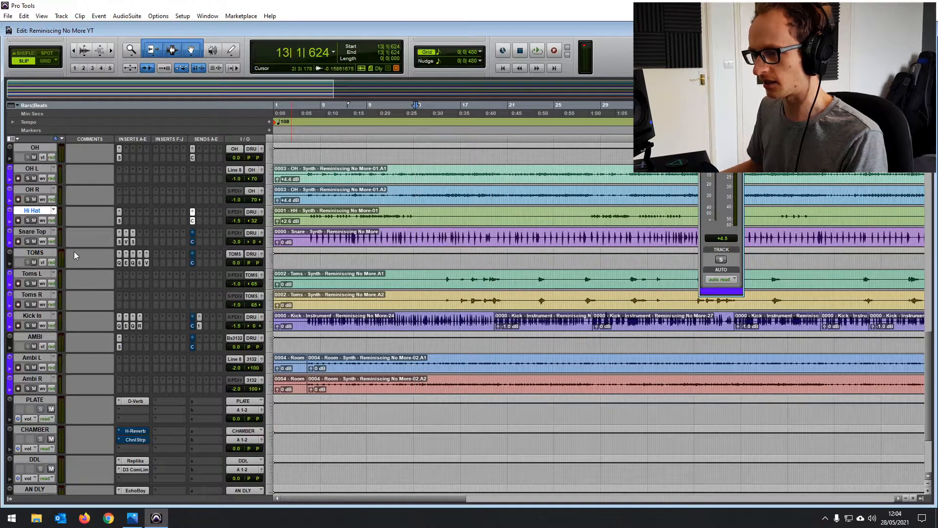
Play the session from bar 13 and solo the grouped drum tracks from the Snare Top track.
key("space")
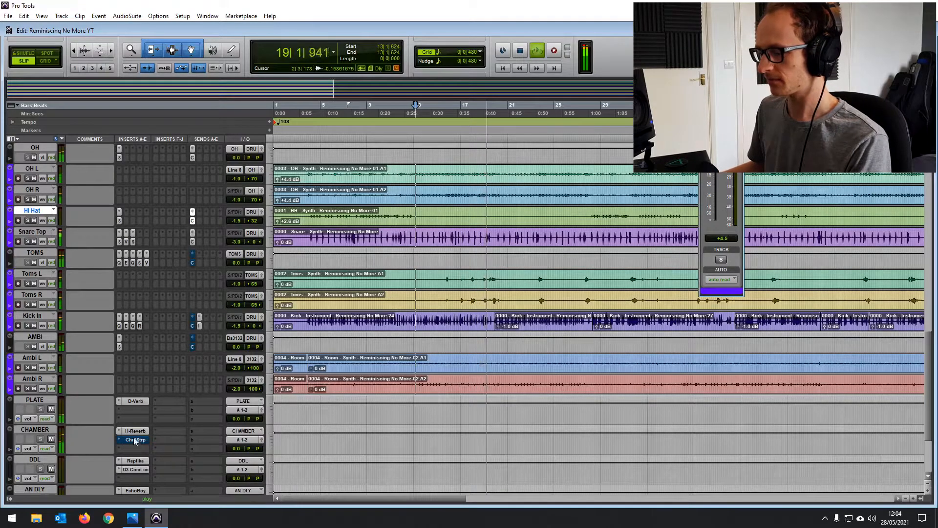
key("ctrl+equal")
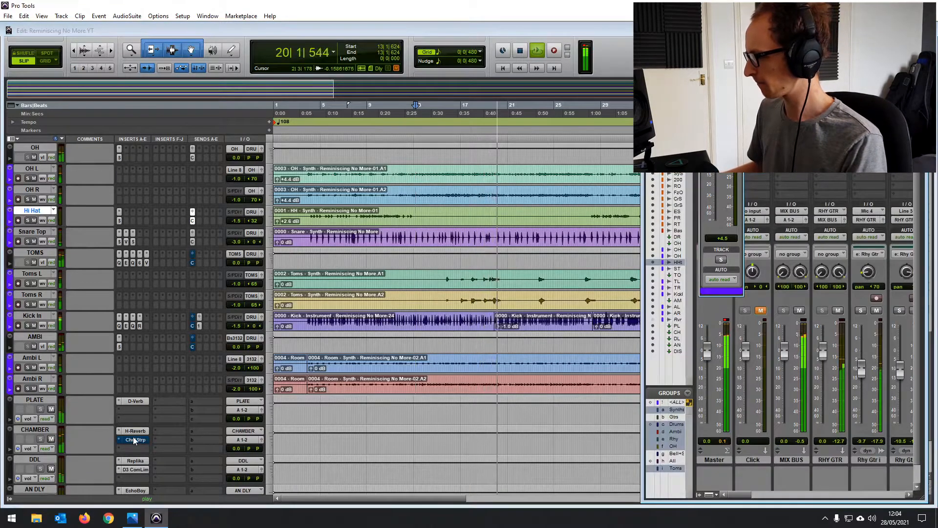
left_click(26, 241)
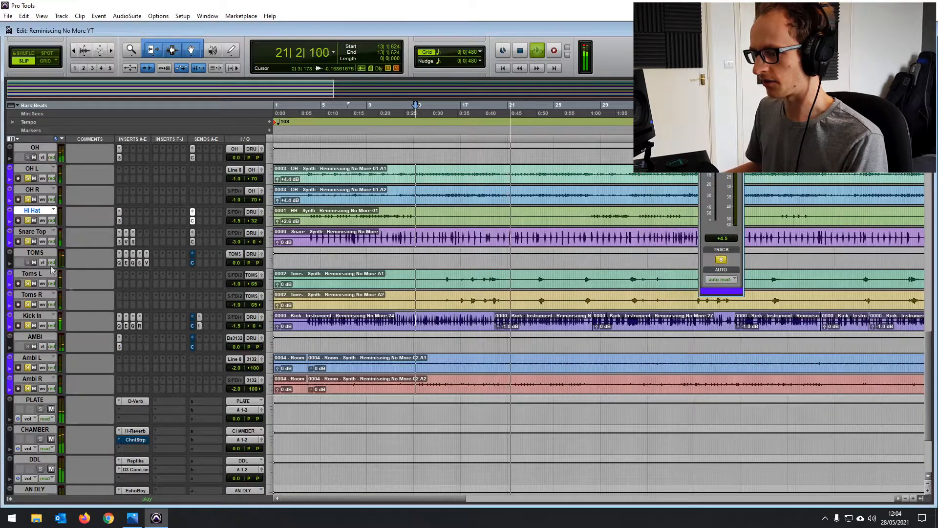
Open the CHAMBER track's H-Reverb and the Channel Strip after it, and take the Channel Strip out of bypass.
left_click(135, 434)
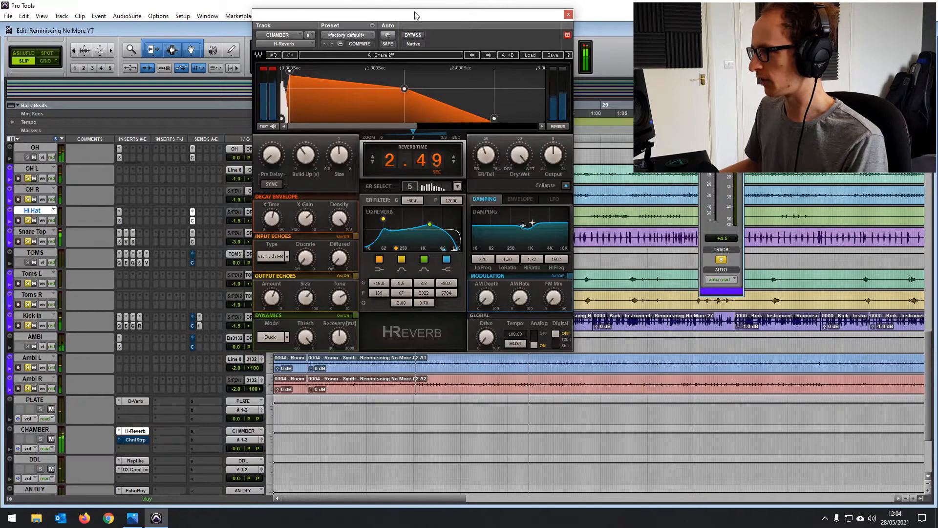
left_click_drag(415, 15, 290, 54)
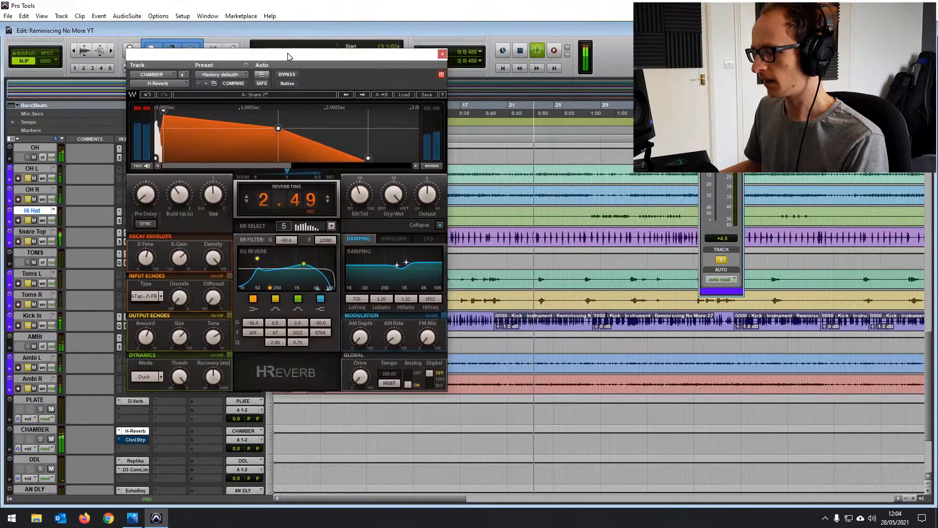
left_click(135, 440)
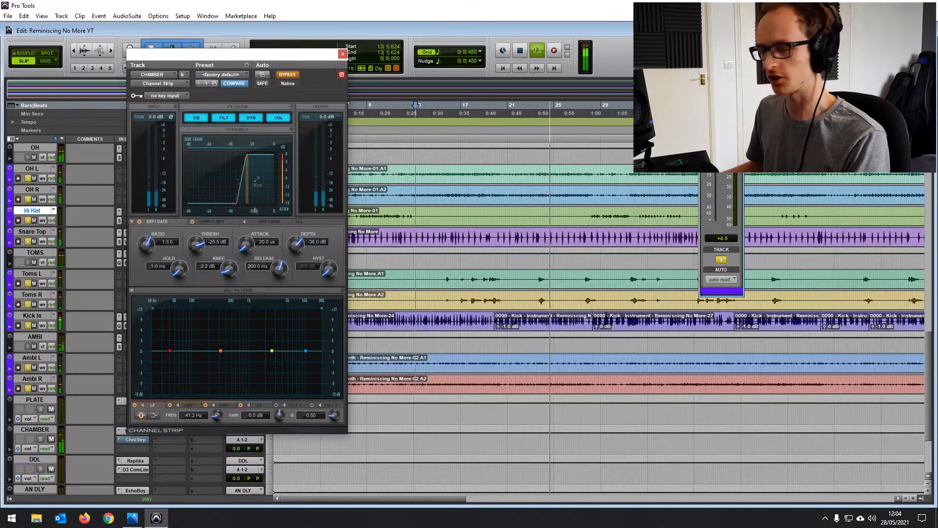
left_click_drag(256, 57, 478, 73)
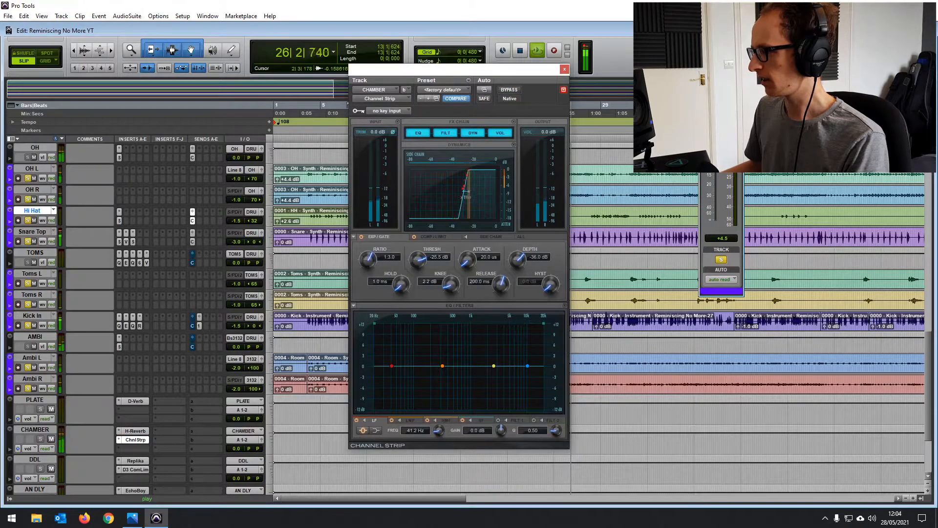
Solo only the Snare Top track and compare the CHAMBER Channel Strip bypassed and active.
key("ctrl+equal")
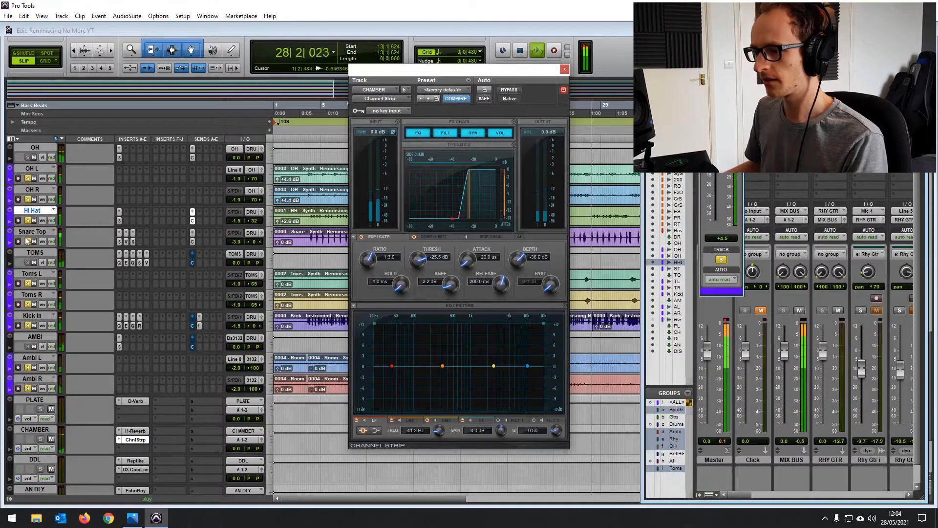
key("ctrl+equal")
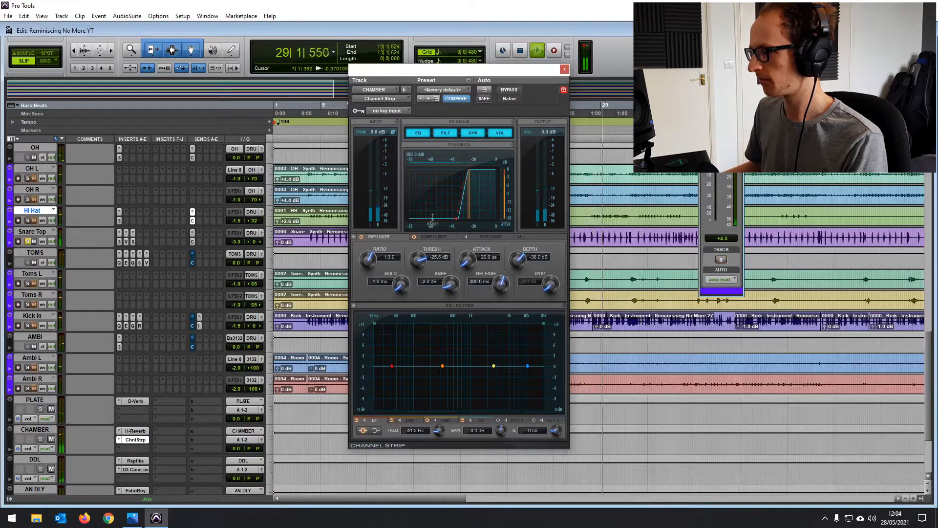
left_click(511, 91)
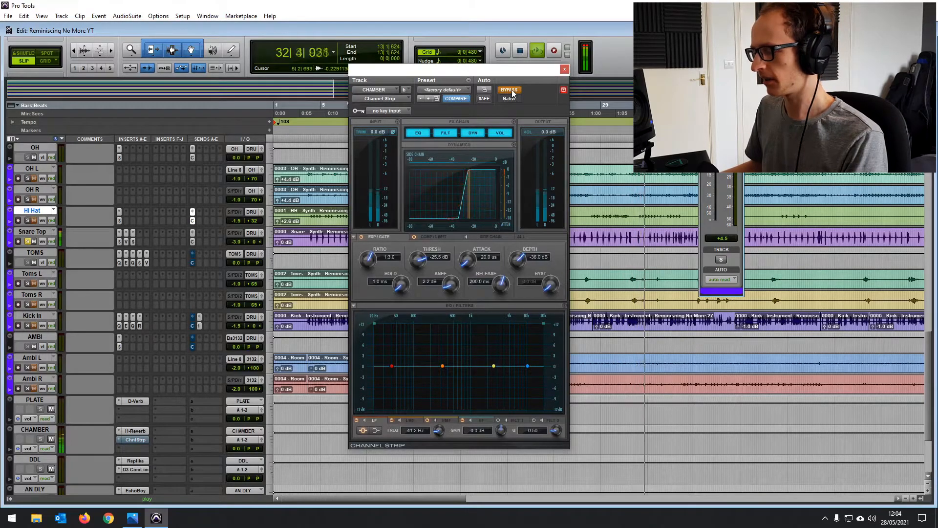
left_click(512, 91)
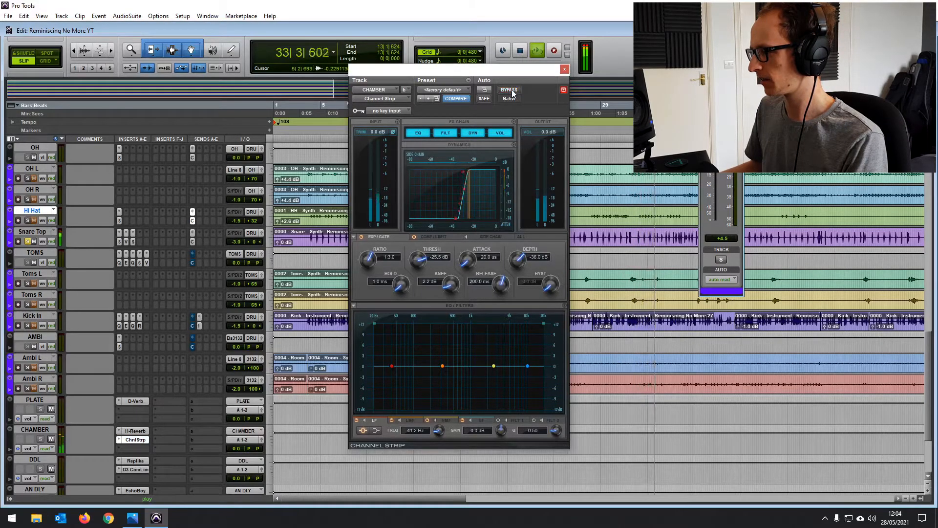
Compare Snare Top with its chamber send muted and unmuted, and close the Channel Strip with playback stopped.
left_click(192, 242, "ctrl")
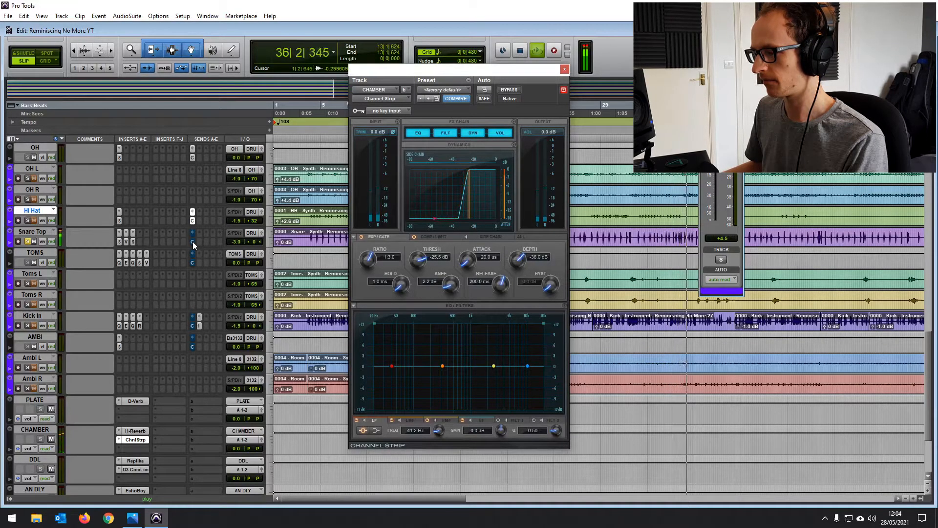
left_click(193, 241, "ctrl")
left_click(562, 70)
key("space")
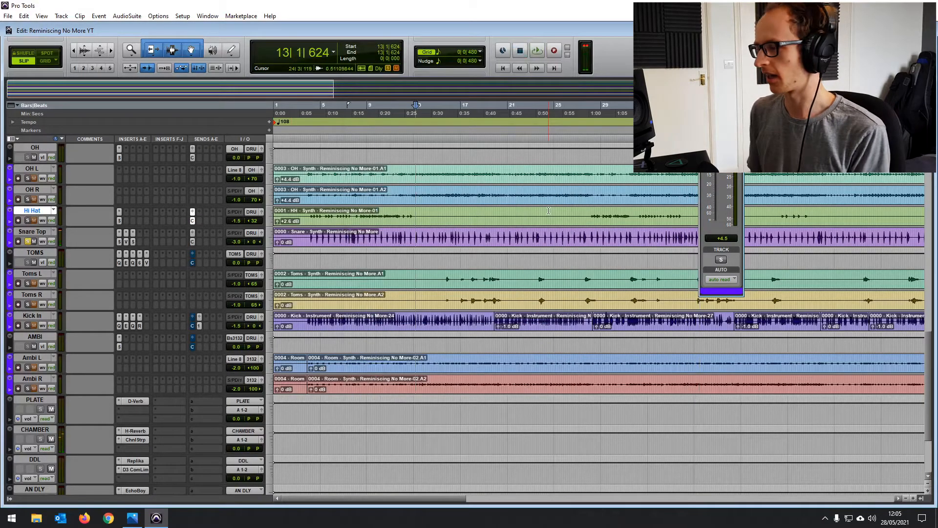